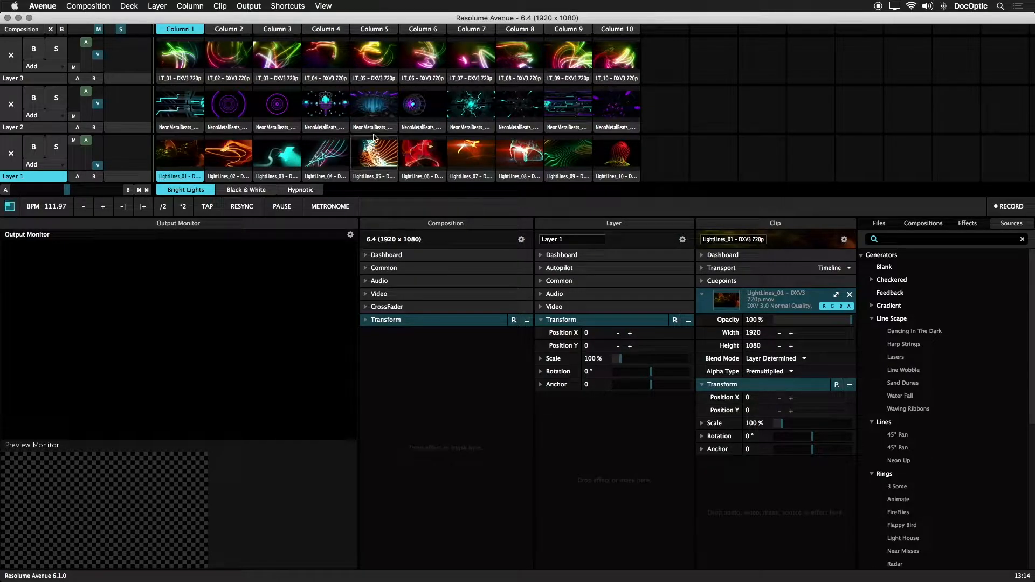
# Enable OSC output in the OSC preferences
pyautogui.click(56, 8)
pyautogui.click(58, 16)
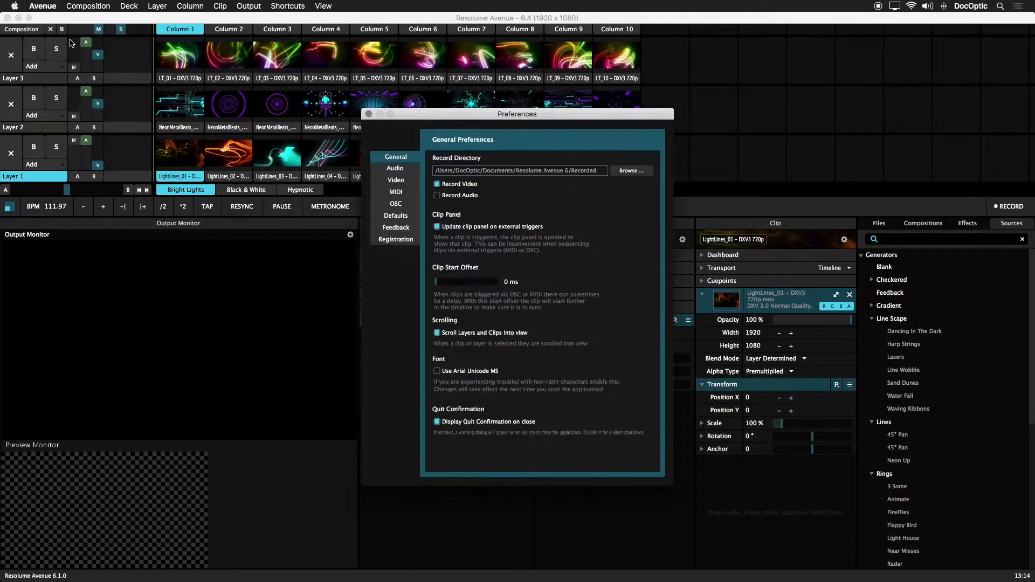
pyautogui.click(407, 209)
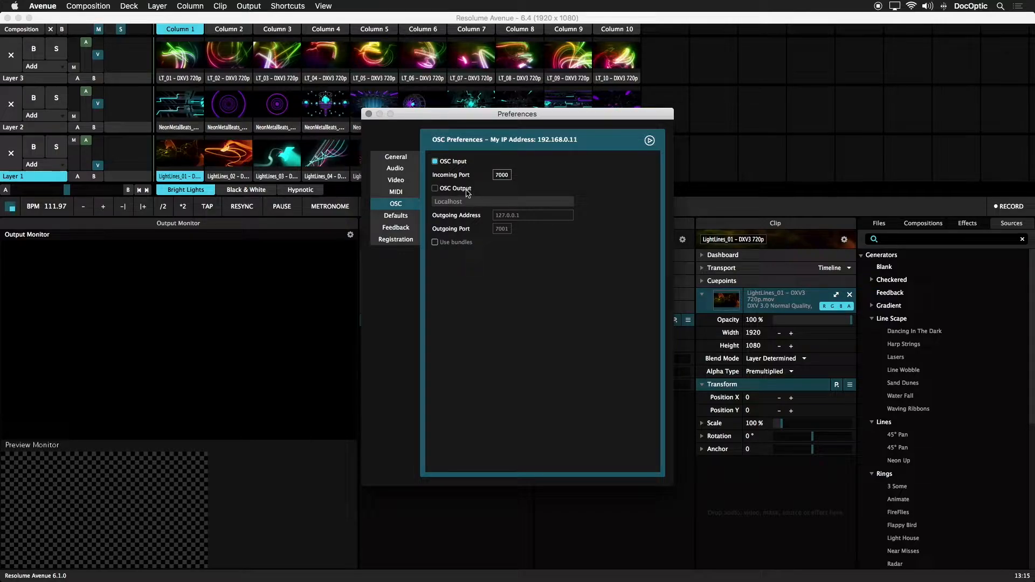
pyautogui.click(434, 188)
# Direct the OSC output to a manual IP address and set the outgoing address to 192.168.0.27
pyautogui.click(538, 204)
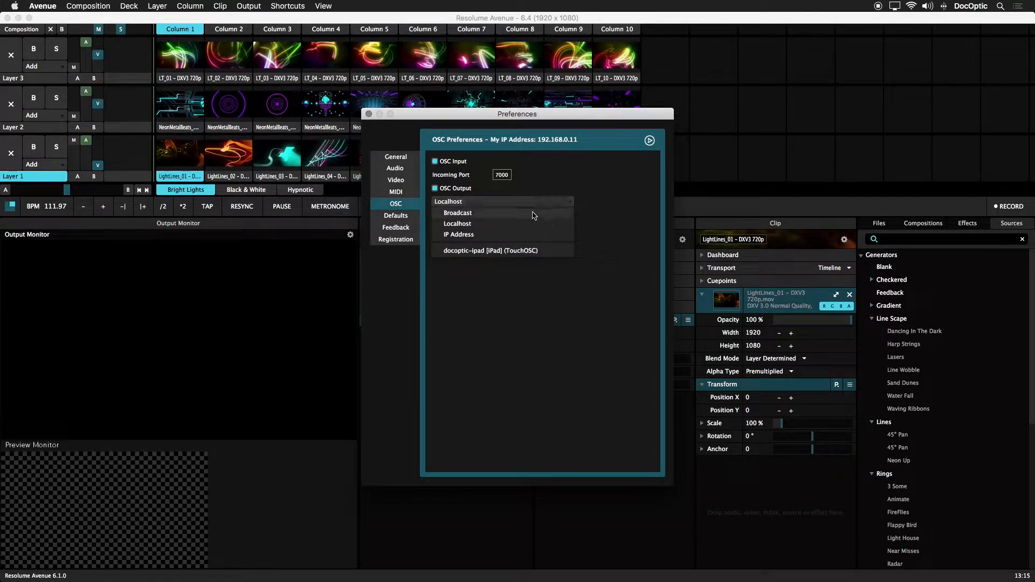
pyautogui.click(522, 234)
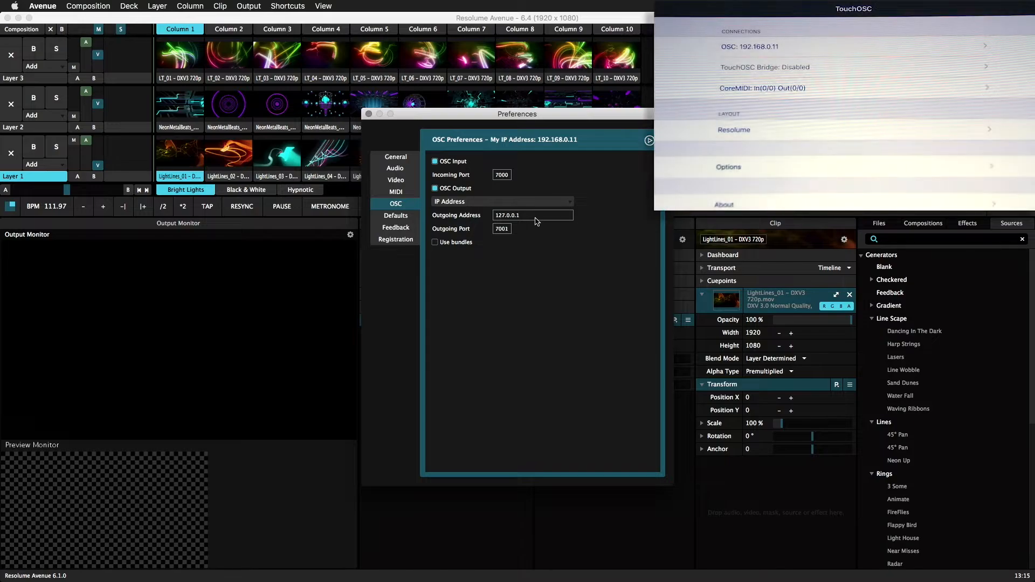
pyautogui.click(536, 218)
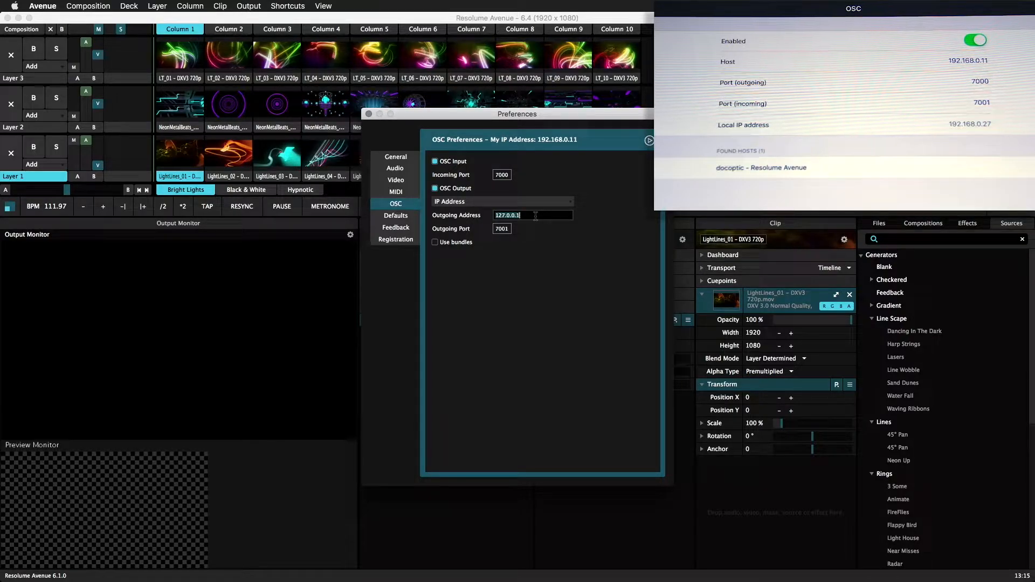
pyautogui.write('192.1')
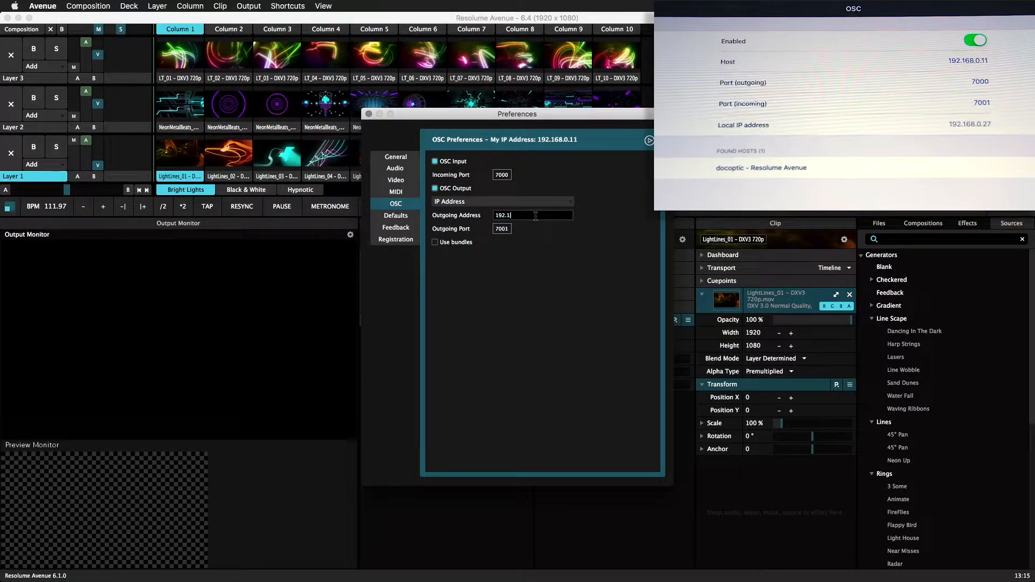
pyautogui.write('68.0.27')
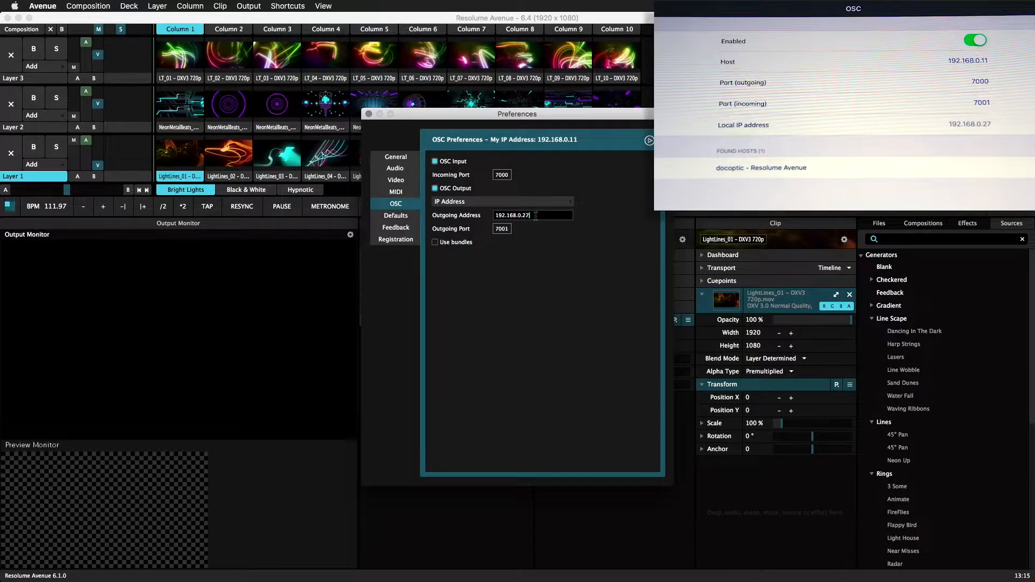
pyautogui.press('Return')
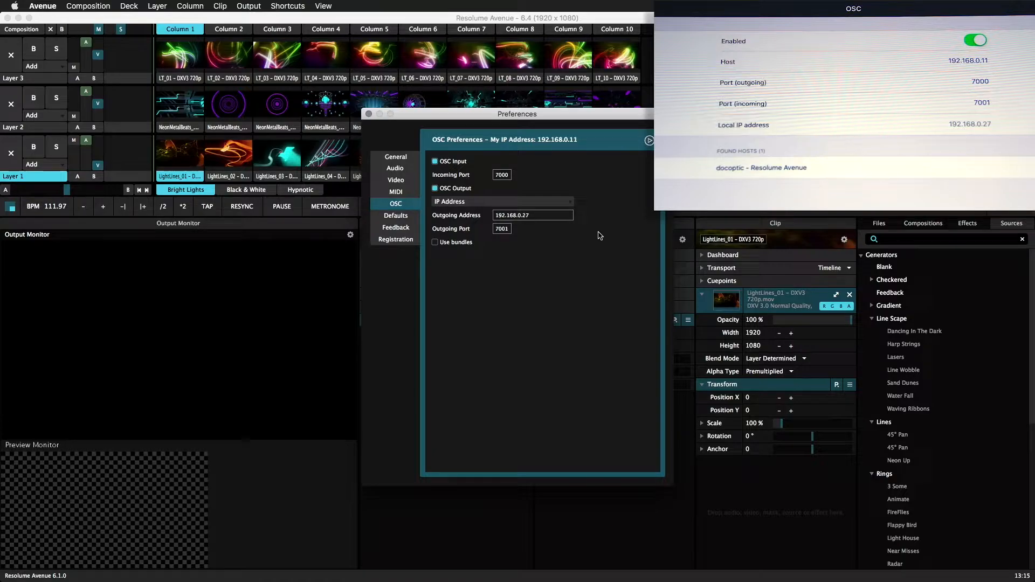
# Choose docoptic-ipad [iPad] (TouchOSC) as the OSC output destination and close the preferences
pyautogui.click(566, 202)
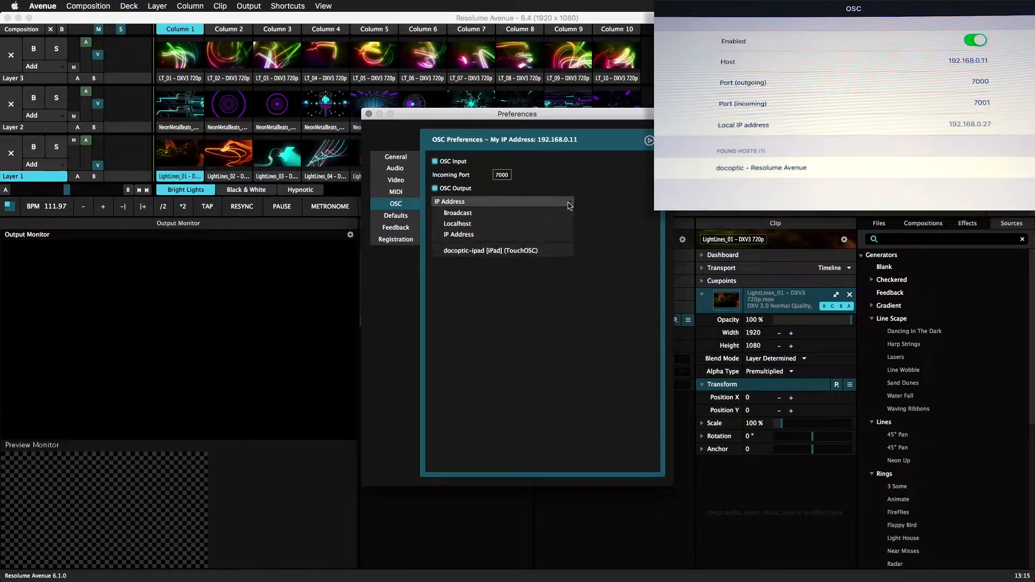
pyautogui.click(544, 251)
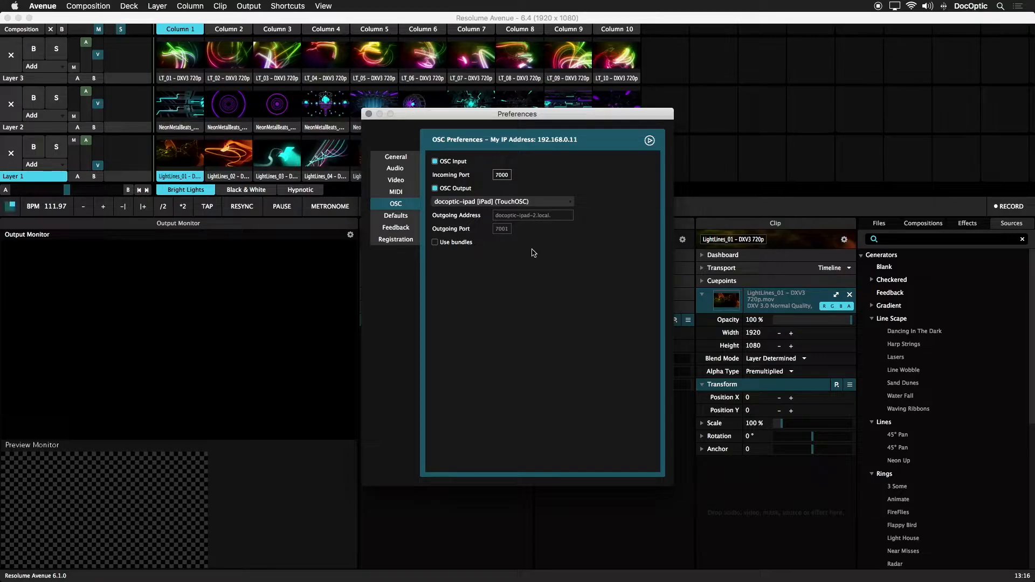
pyautogui.click(369, 114)
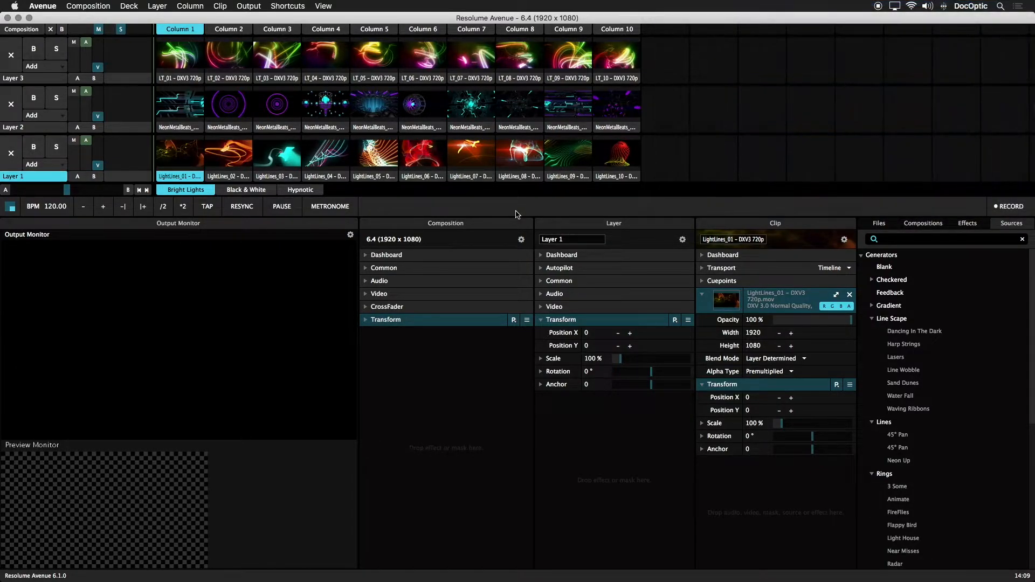
# Switch to TouchOSC Editor and examine the OSC settings of layer 1's eject button, fader and first clip pad
pyautogui.press('super+Tab')
pyautogui.press('super+Tab')
pyautogui.press('super+Tab')
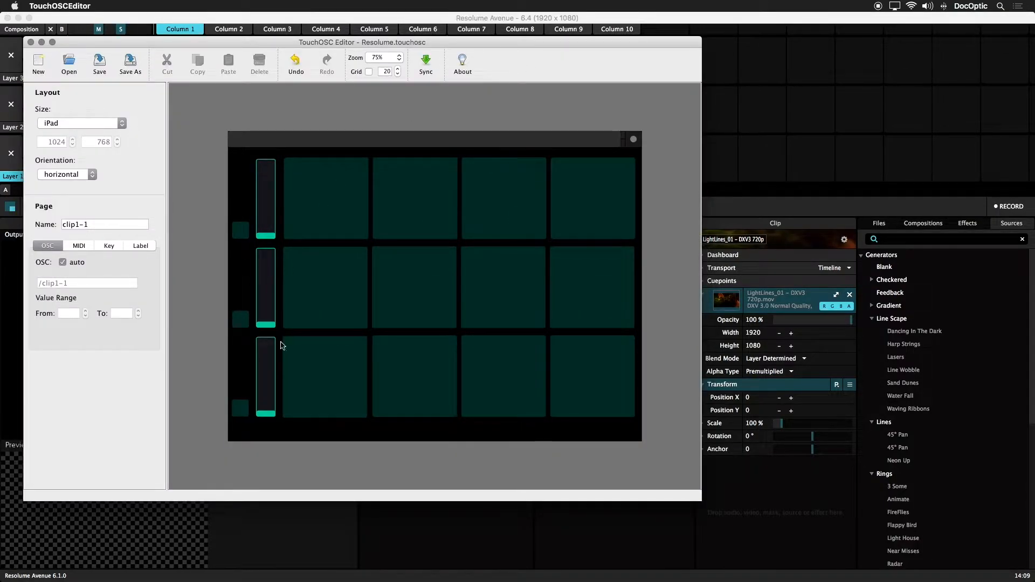
pyautogui.click(244, 408)
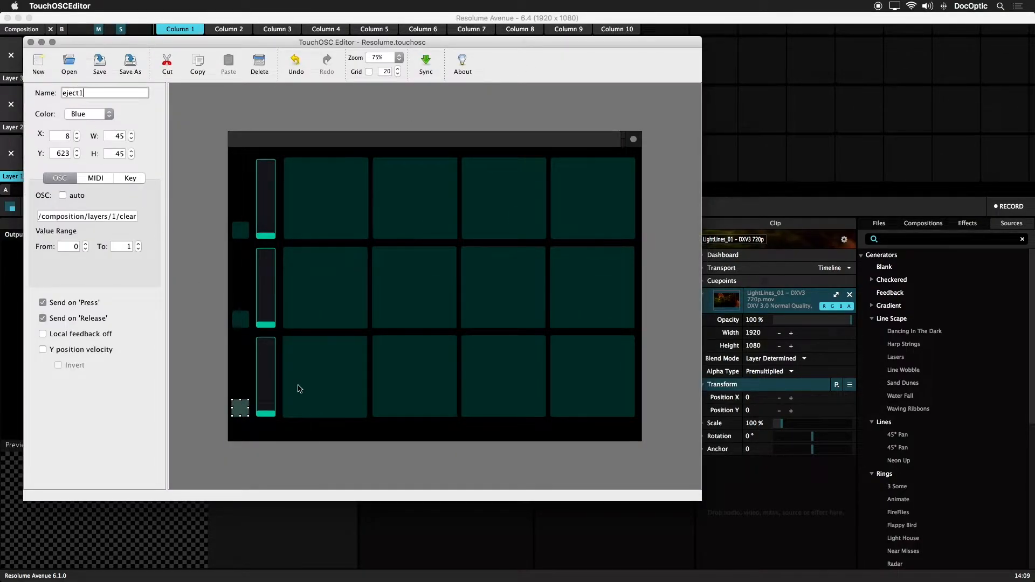
pyautogui.click(272, 371)
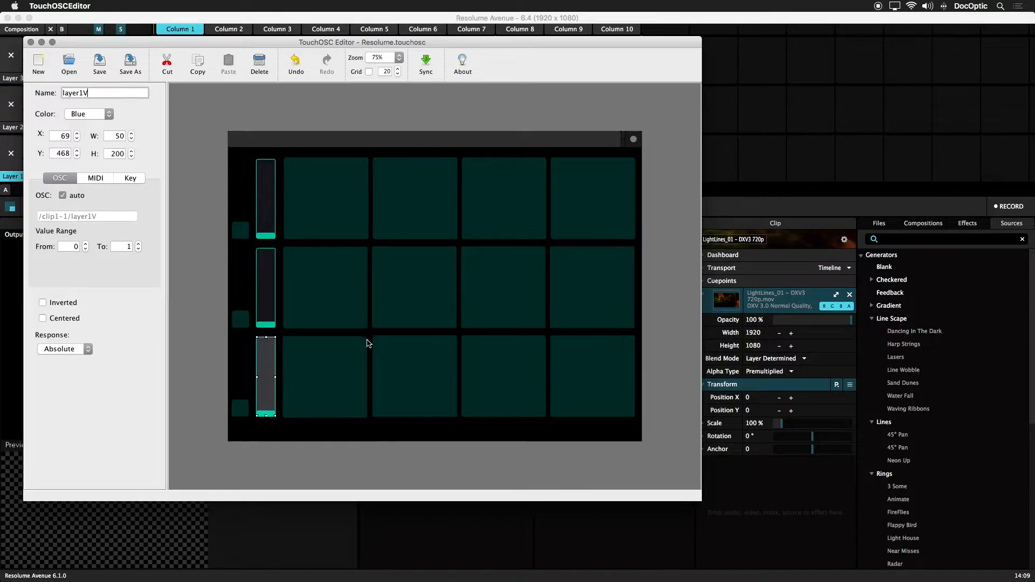
pyautogui.click(346, 358)
pyautogui.click(98, 94)
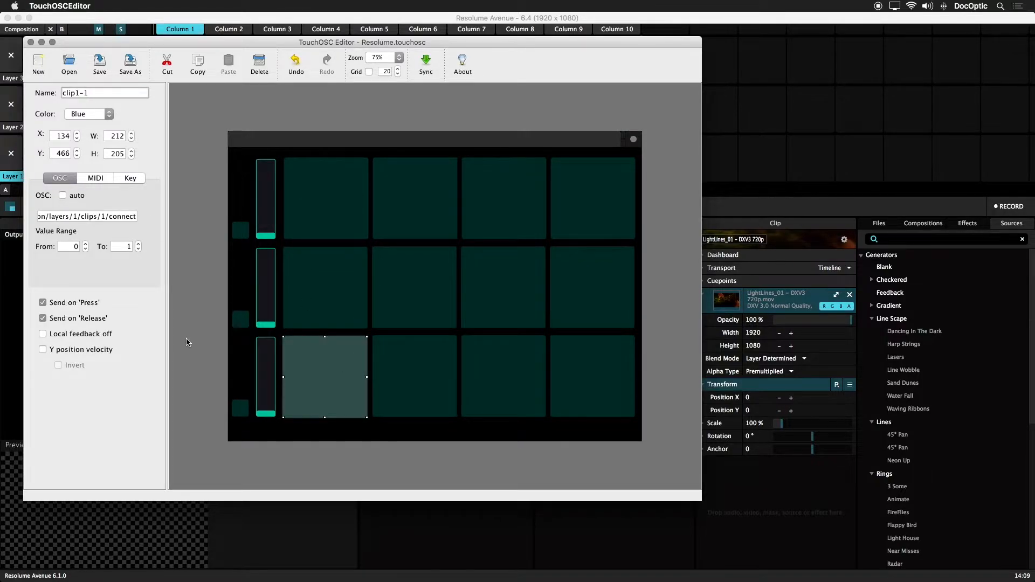
pyautogui.click(198, 387)
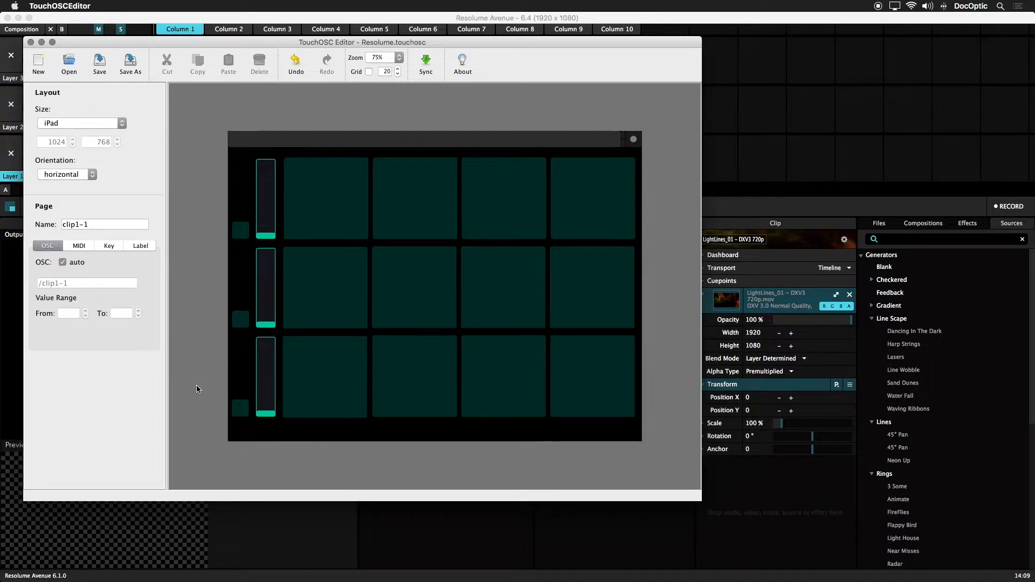
pyautogui.click(264, 371)
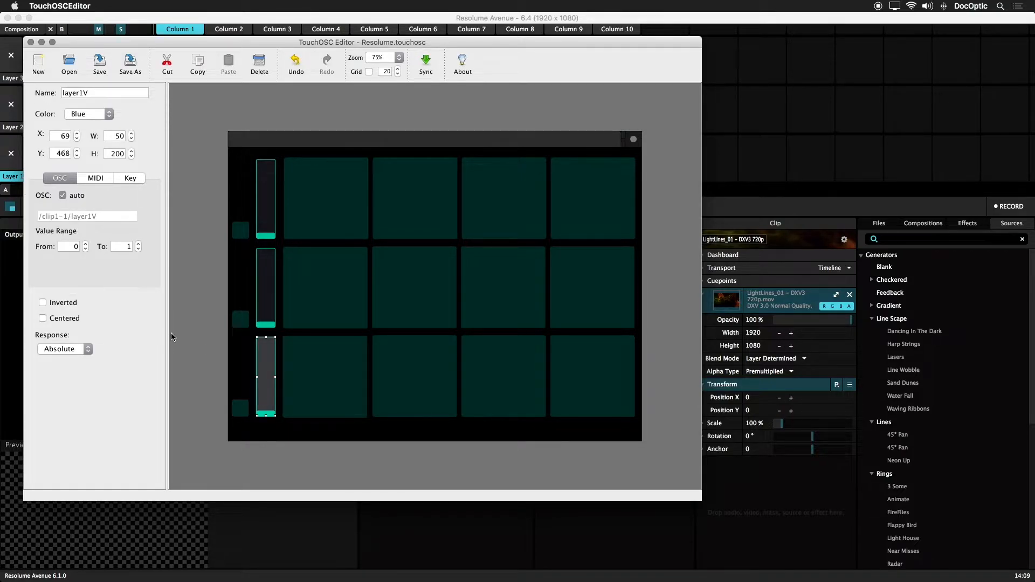
# Switch to Resolume Avenue, start editing OSC shortcuts and copy Layer 1's video opacity address /composition/layers/1/video/opacity
pyautogui.click(711, 209)
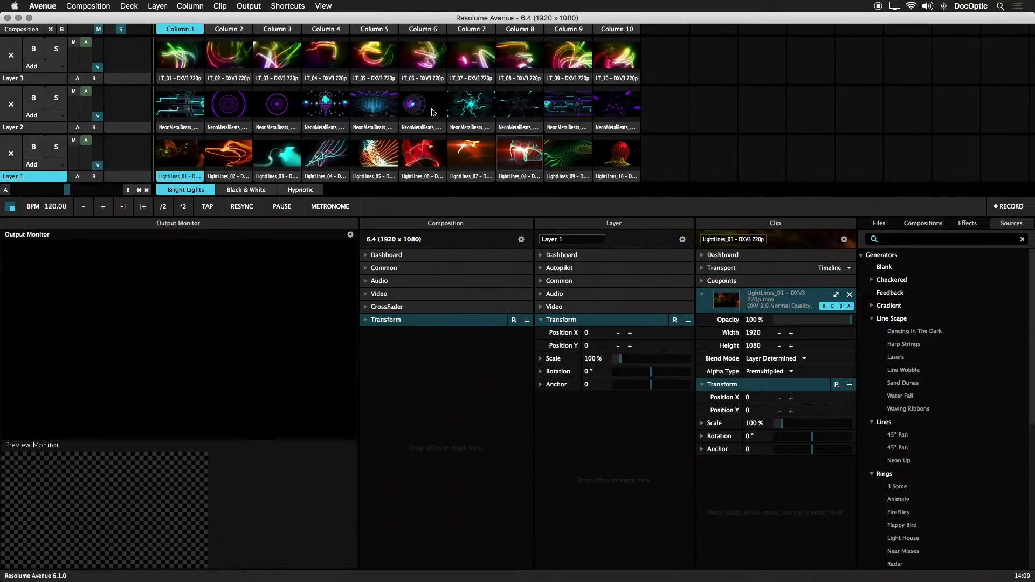
pyautogui.click(288, 6)
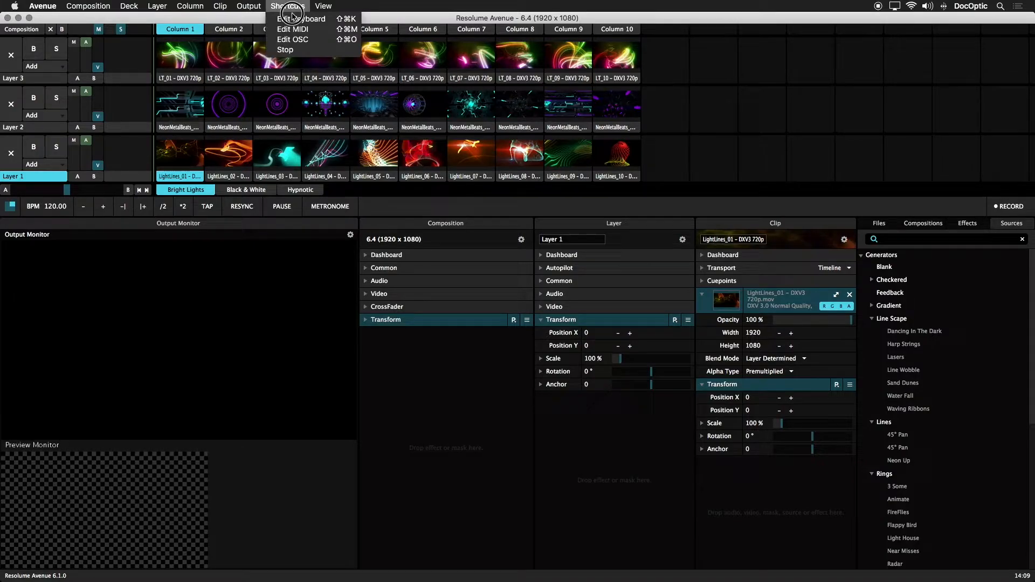
pyautogui.click(302, 40)
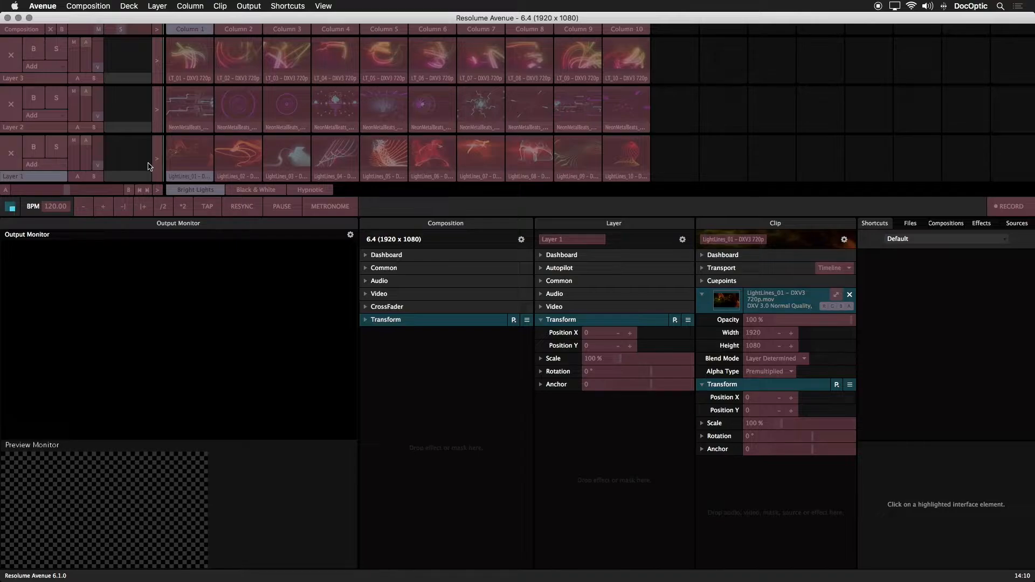
pyautogui.click(100, 153)
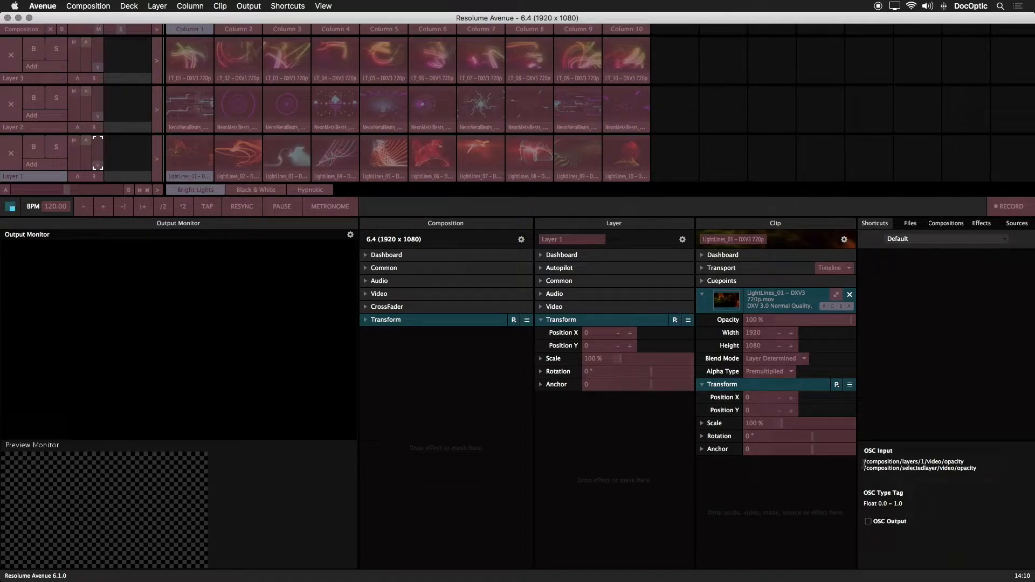
pyautogui.moveTo(863, 462); pyautogui.dragTo(973, 460)
pyautogui.press('super+c')
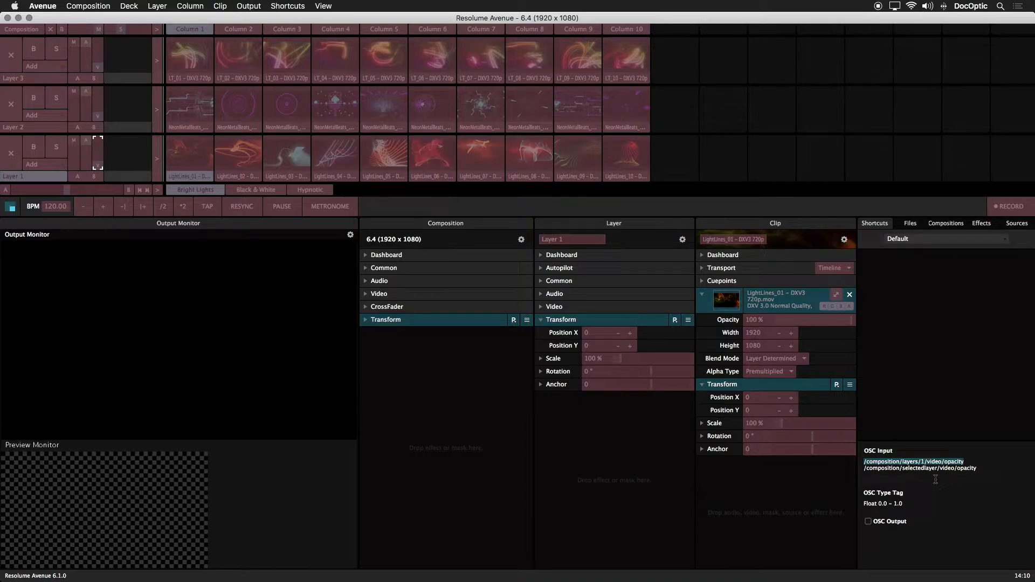
pyautogui.rightClick(930, 461)
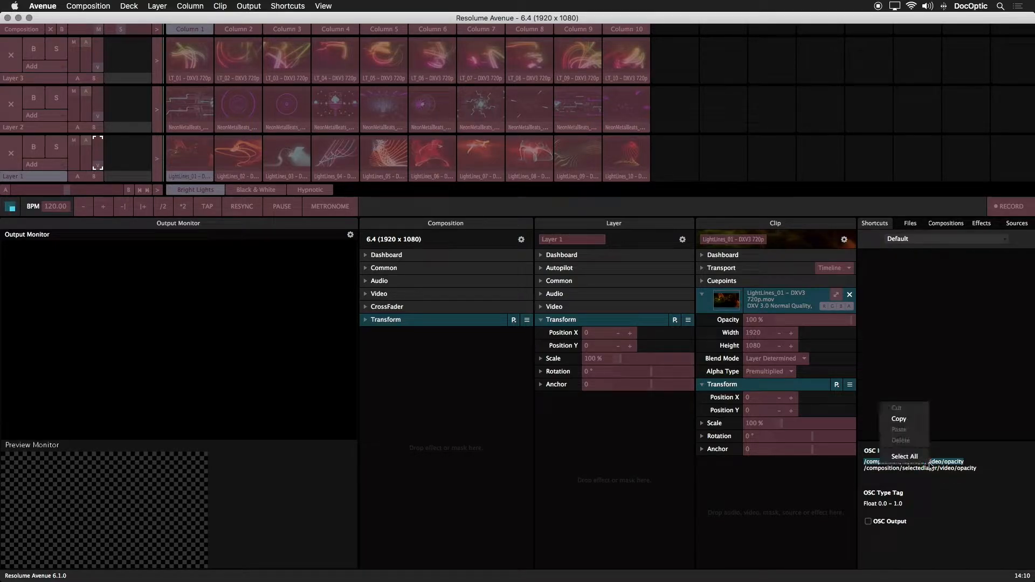
pyautogui.click(898, 420)
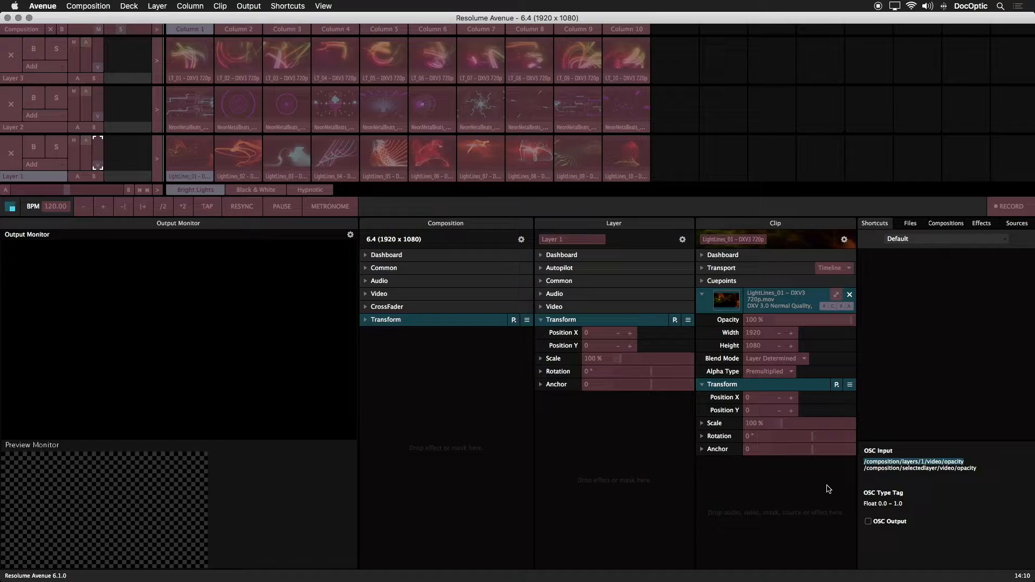
# In TouchOSC Editor, turn off the automatic OSC address of the layer1V fader and set it to /composition/layers/1/video/opacity
pyautogui.press('super+Tab')
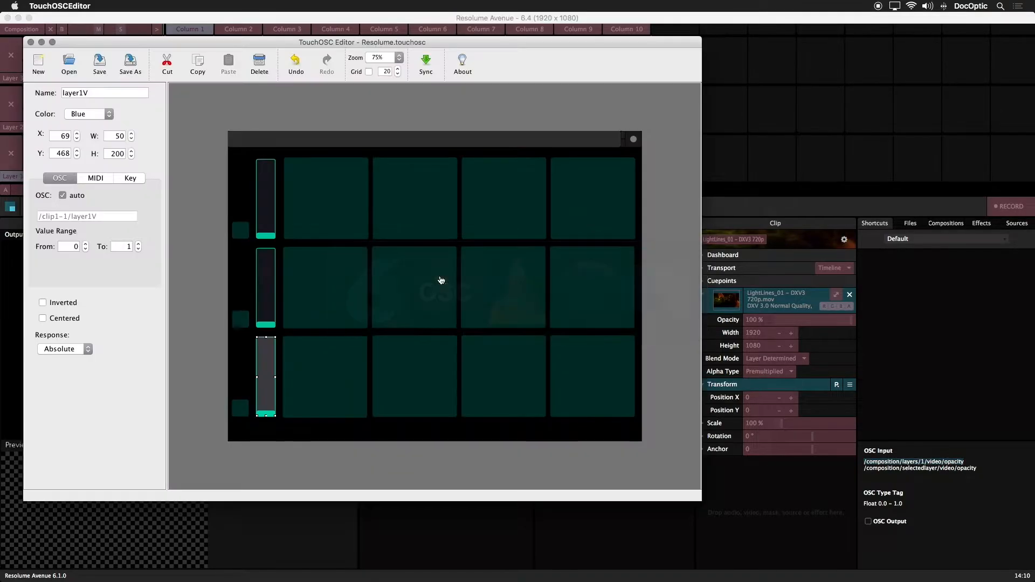
pyautogui.click(63, 195)
pyautogui.press('super+v')
pyautogui.click(74, 216)
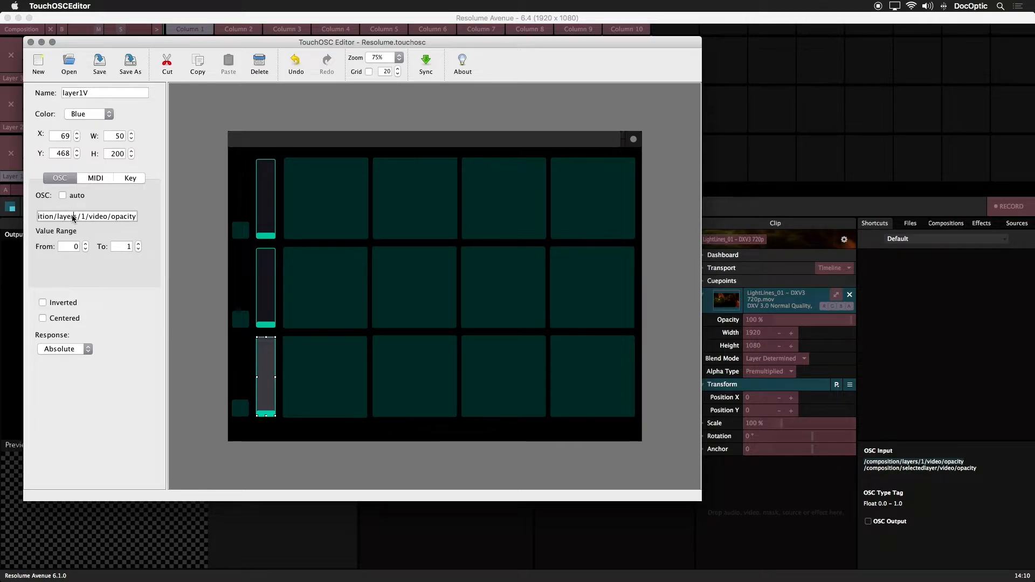
pyautogui.press('super+a')
pyautogui.press('super+c')
pyautogui.press('BackSpace')
pyautogui.press('super+v')
pyautogui.click(153, 296)
# Sync the layout to the device, end the sync, and return to Resolume Avenue to leave OSC shortcut editing
pyautogui.click(426, 66)
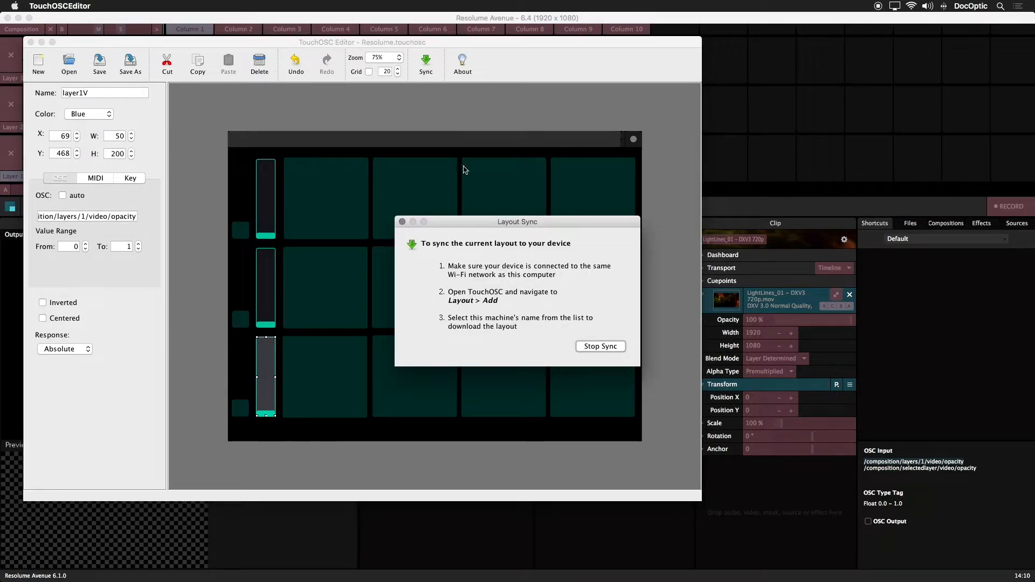
pyautogui.click(603, 346)
pyautogui.click(767, 206)
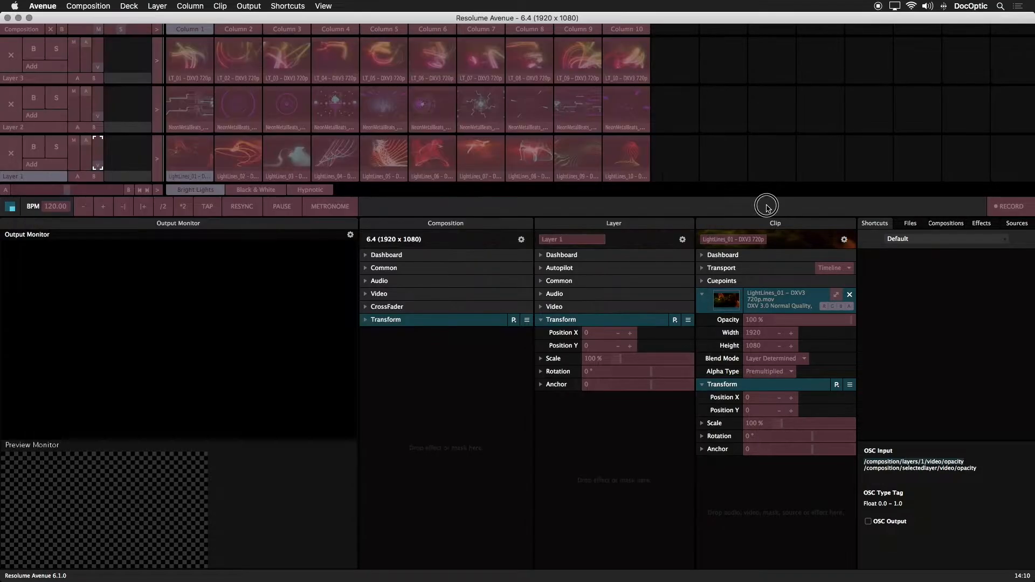
pyautogui.press('Escape')
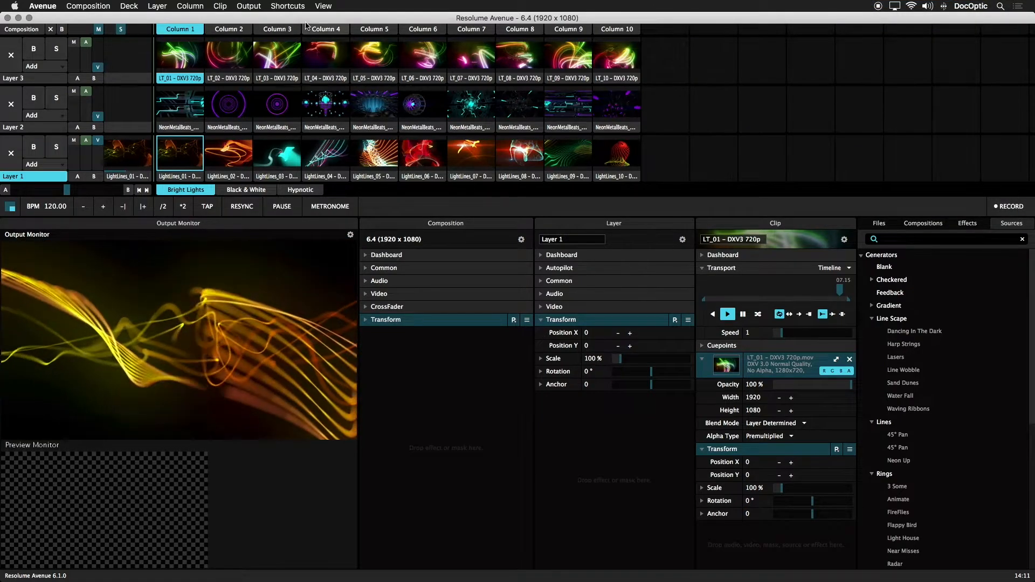
# Reopen OSC shortcut editing and copy the selected-layer opacity address /composition/selectedlayer/video/opacity from Layer 1's video opacity control
pyautogui.click(288, 6)
pyautogui.click(318, 31)
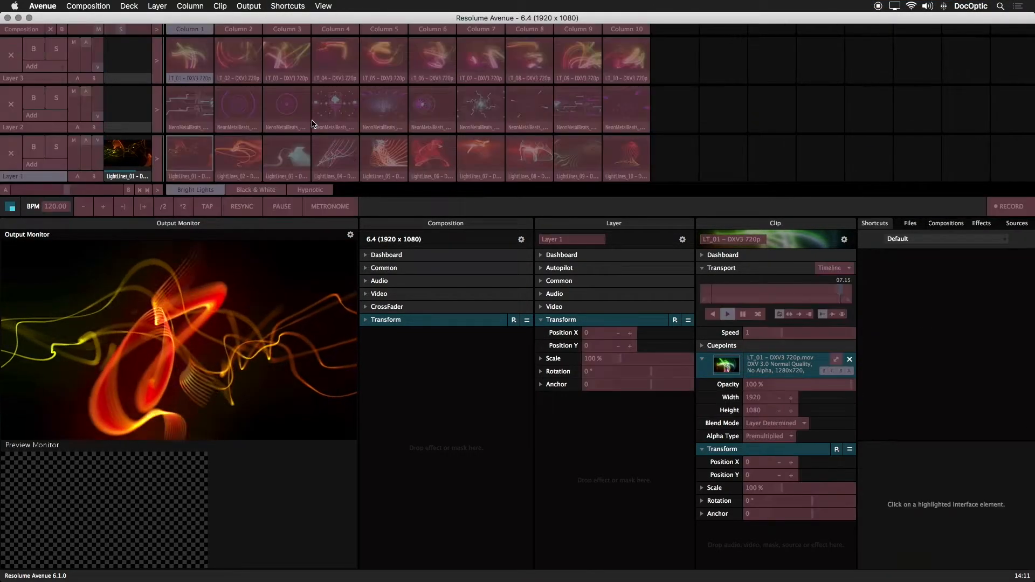
pyautogui.click(100, 157)
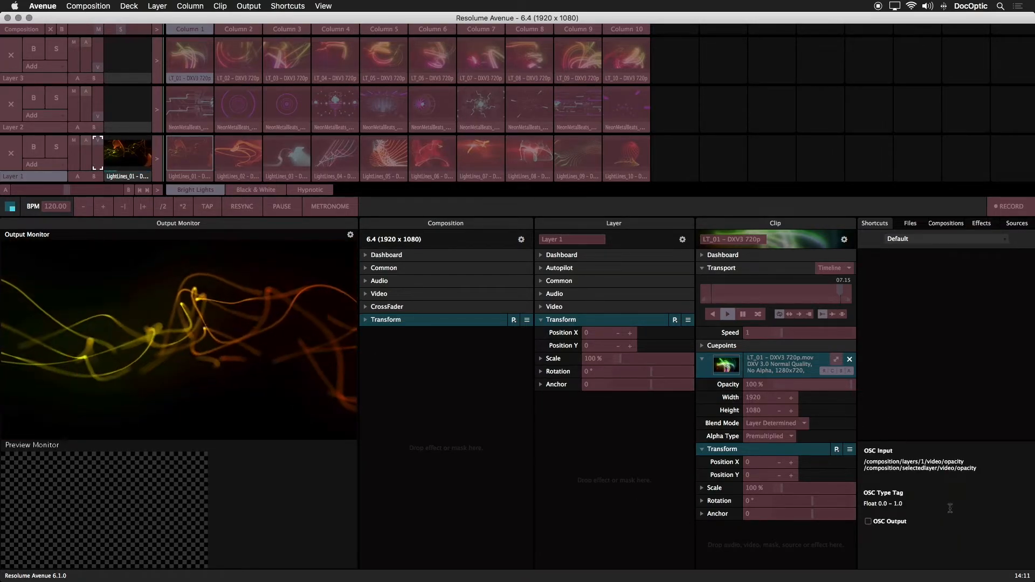
pyautogui.moveTo(982, 473)
pyautogui.mouseDown()
pyautogui.moveTo(861, 466)
pyautogui.moveTo(981, 467)
pyautogui.mouseUp()
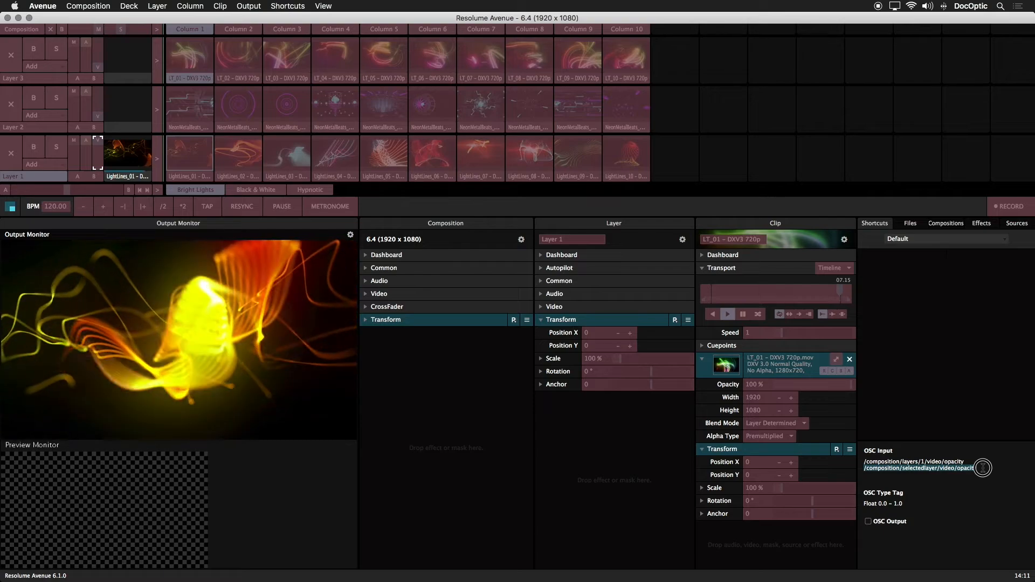
pyautogui.click(983, 468)
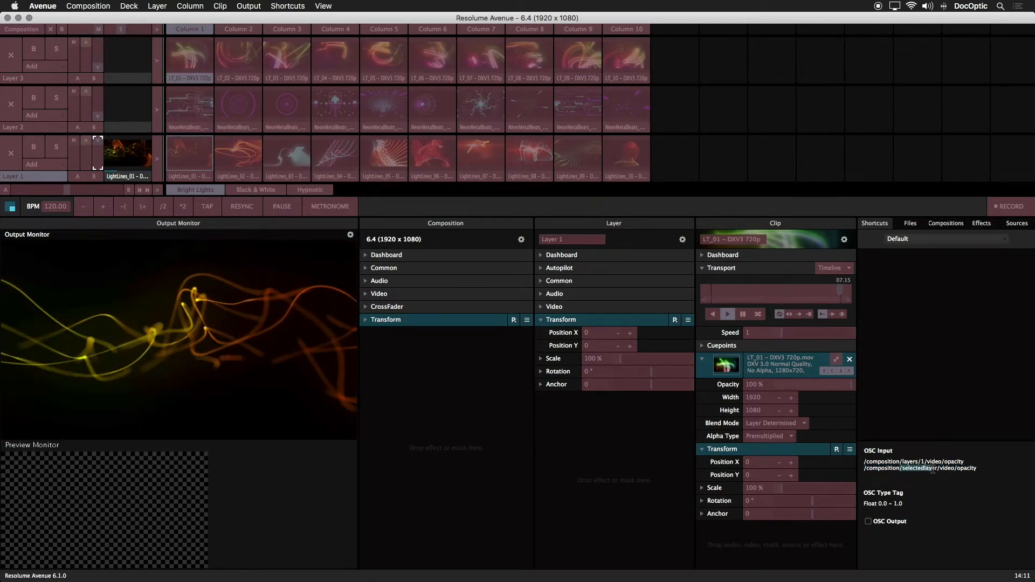
pyautogui.moveTo(863, 468); pyautogui.dragTo(980, 468)
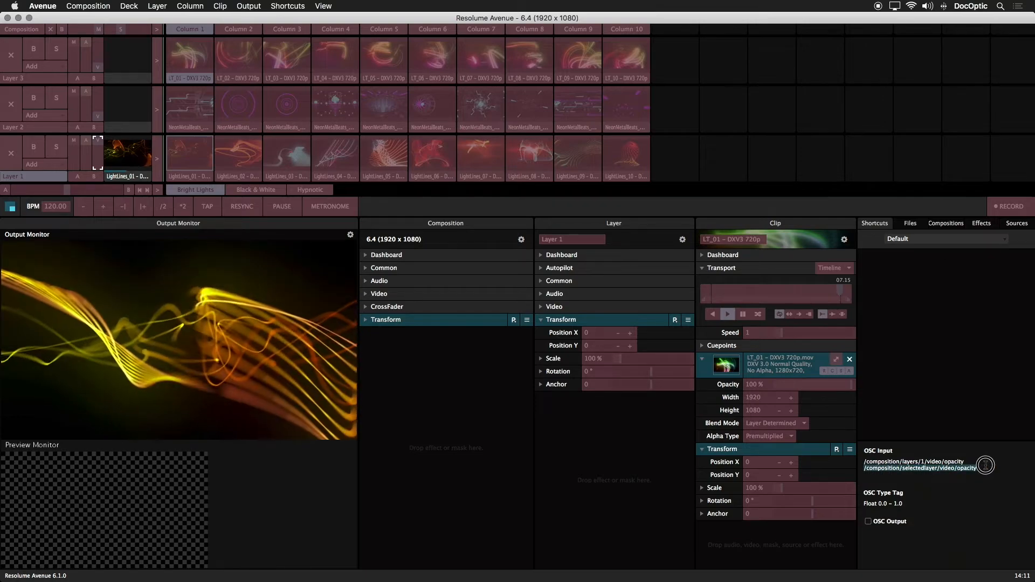
pyautogui.rightClick(970, 467)
pyautogui.click(940, 423)
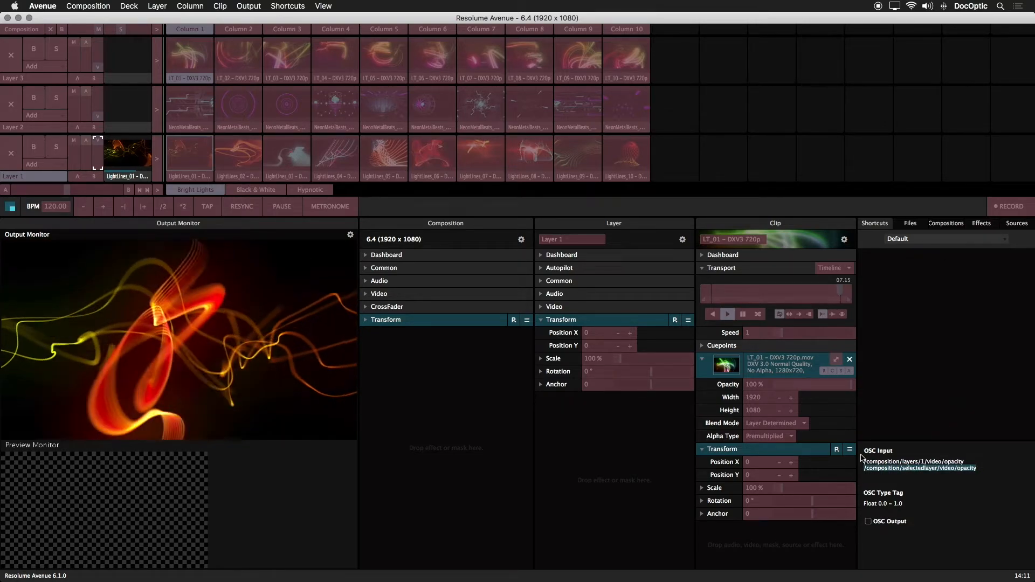
# Switch to TouchOSC Editor, set the layer1V fader's OSC address to /composition/selectedlayer/video/opacity, and save the layout
pyautogui.press('super+Tab')
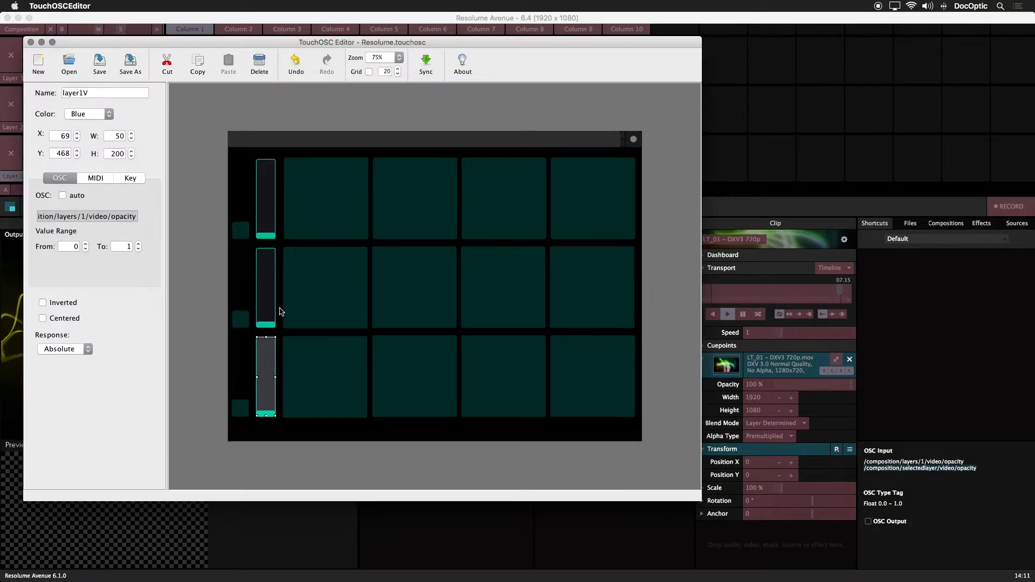
pyautogui.click(99, 216)
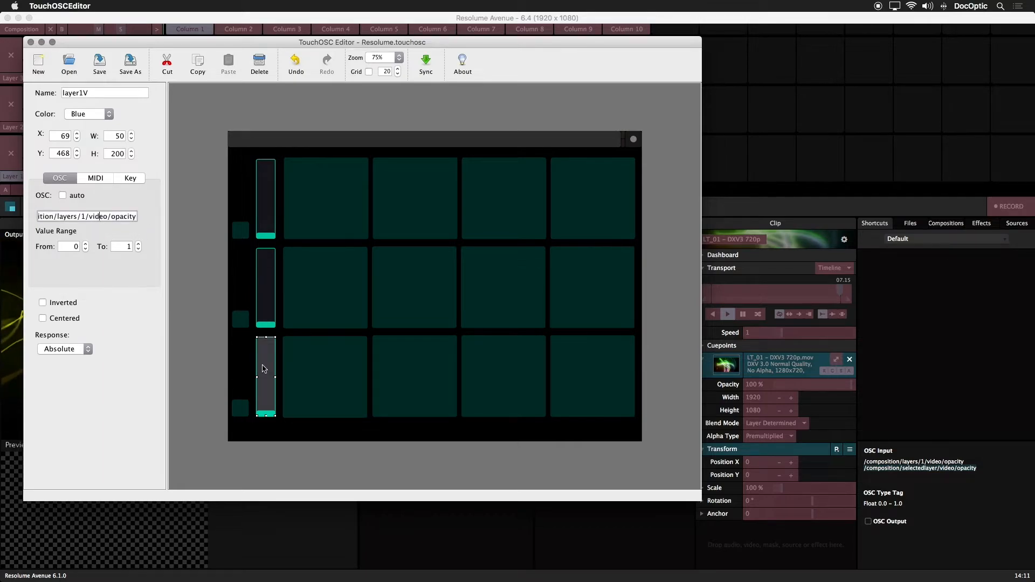
pyautogui.press('super+a')
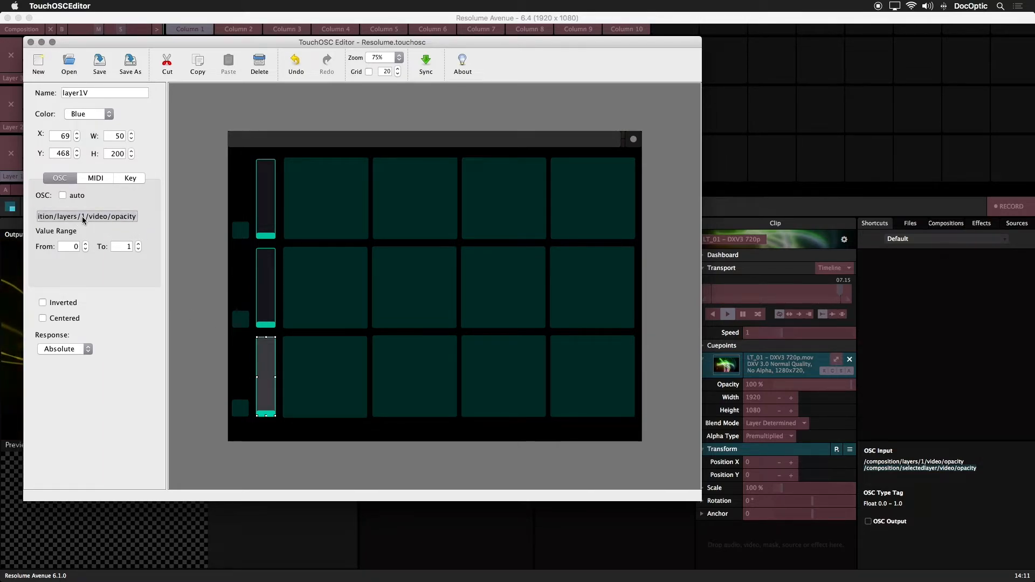
pyautogui.press('super+v')
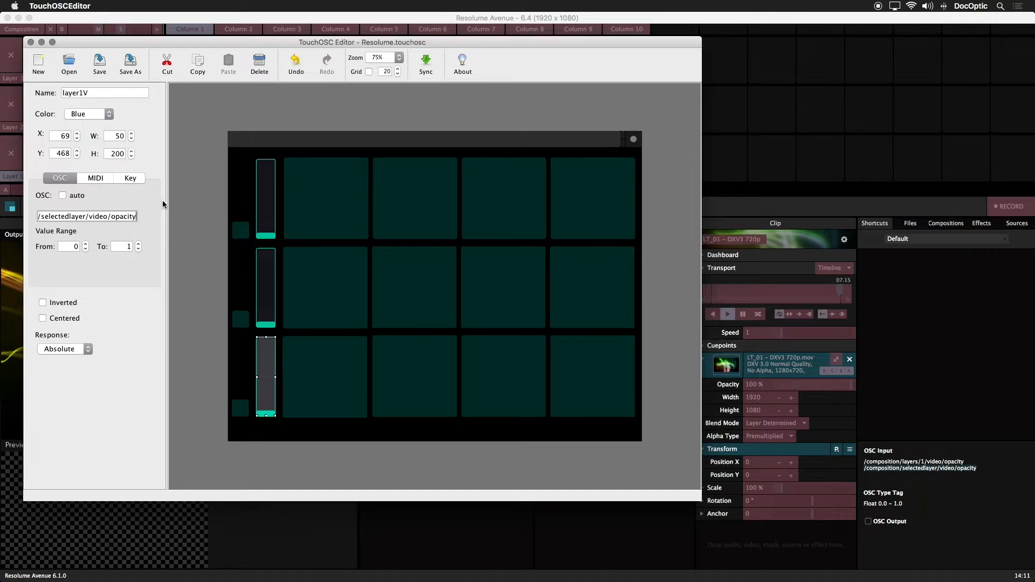
pyautogui.click(100, 63)
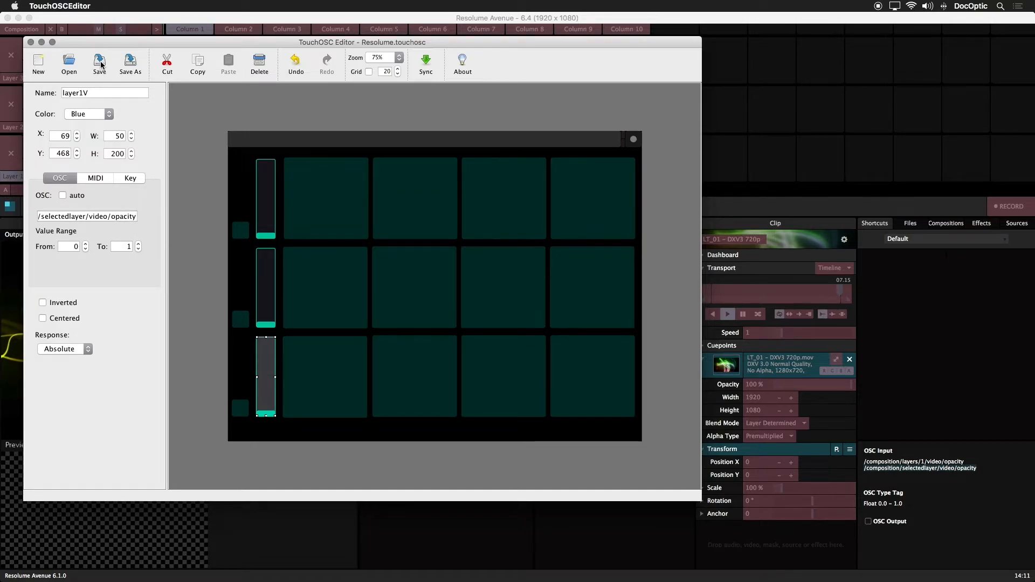
# Start syncing the layout to the device, and return to Resolume Avenue to leave OSC shortcut editing
pyautogui.click(426, 63)
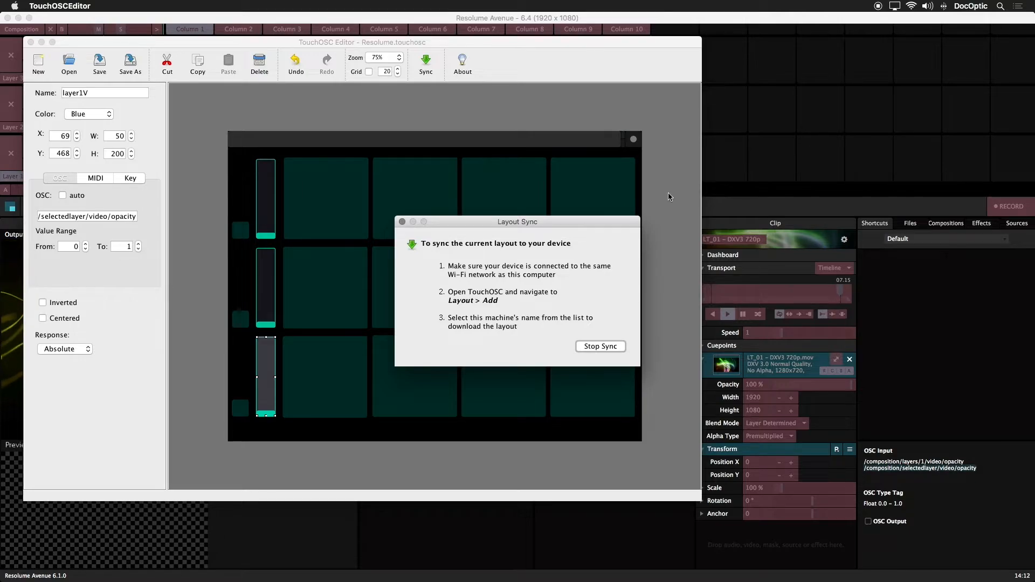
pyautogui.click(736, 201)
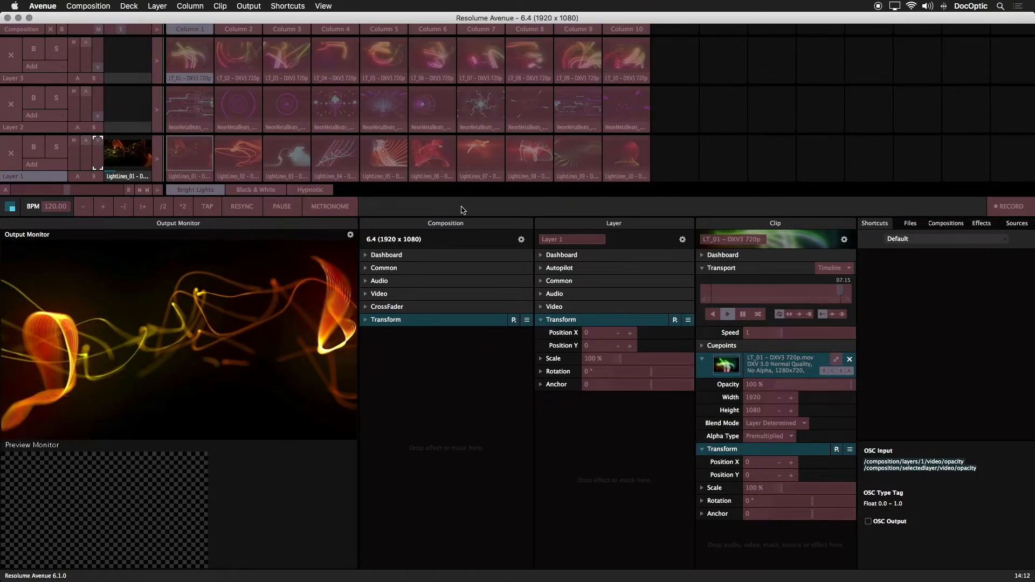
pyautogui.press('Escape')
# Select Layer 3, clear Layer 1, and play the Column 2 clips on Layers 3 and 2
pyautogui.click(32, 80)
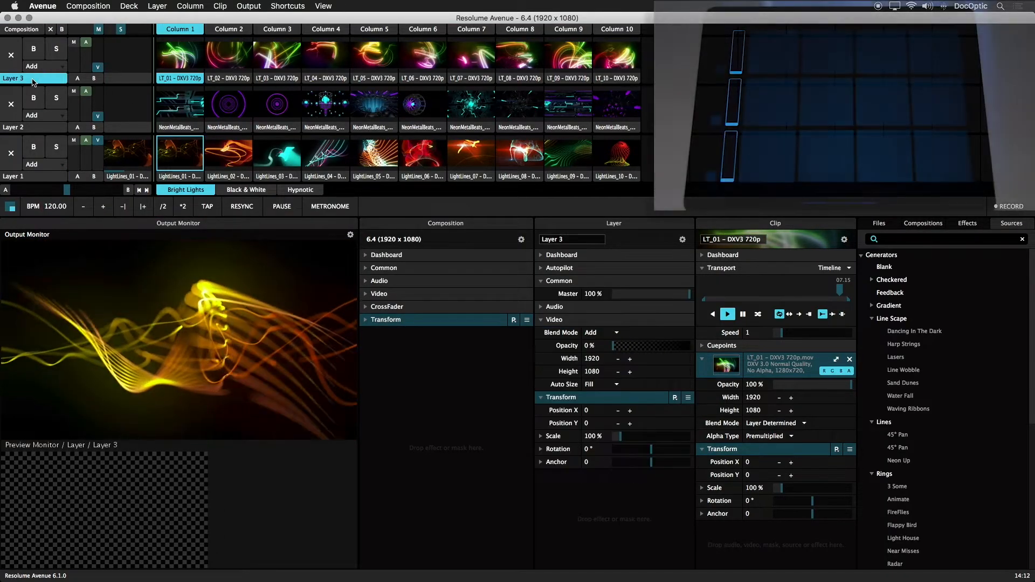
pyautogui.click(180, 56)
pyautogui.click(11, 154)
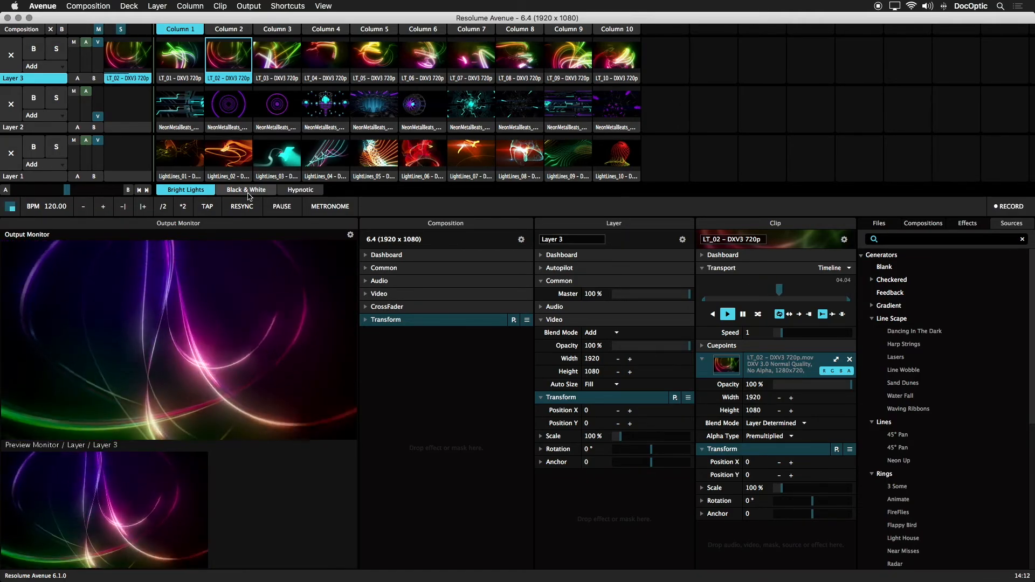
pyautogui.press('s')
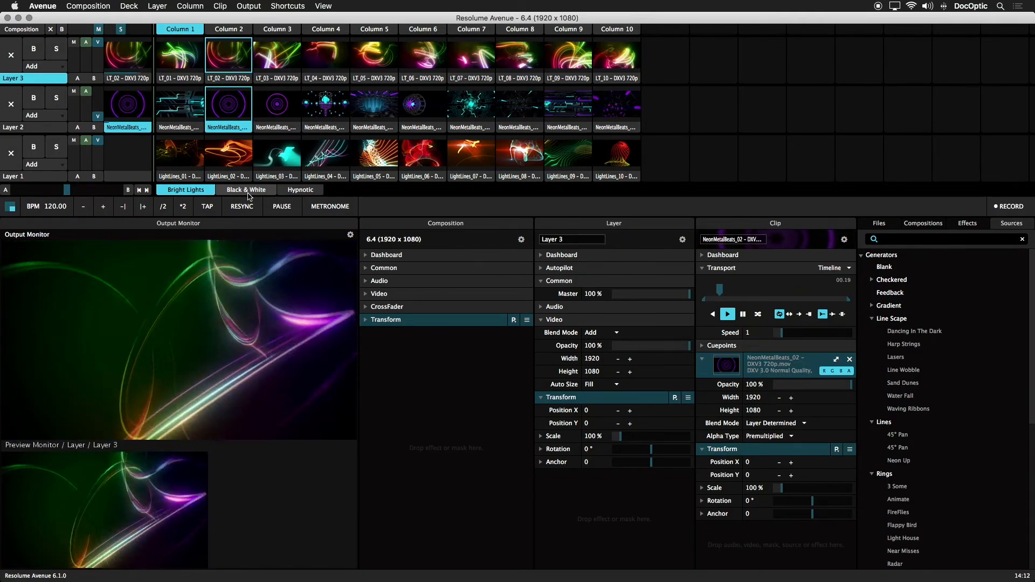